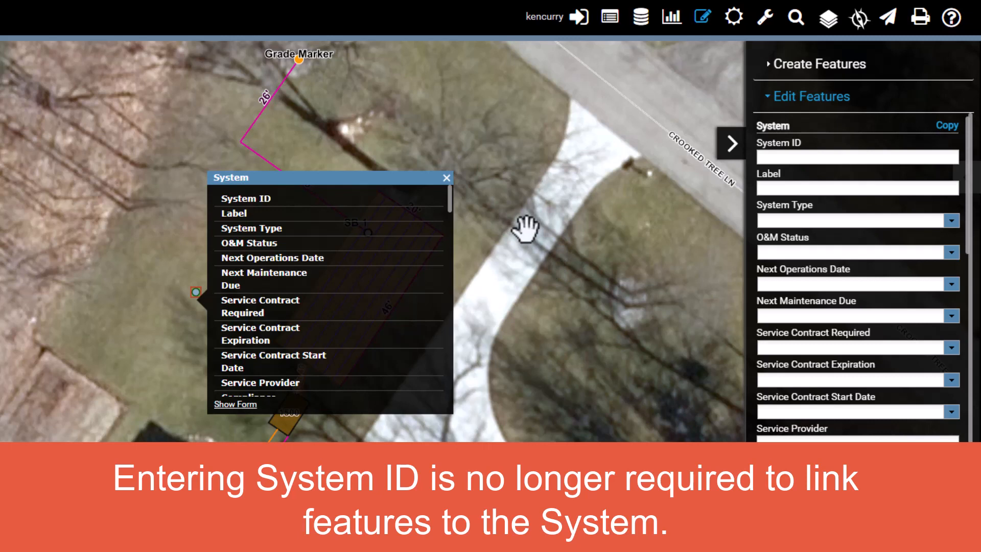
Label the new system point "New System" and close its attribute popup.
left_click(785, 188)
type("New")
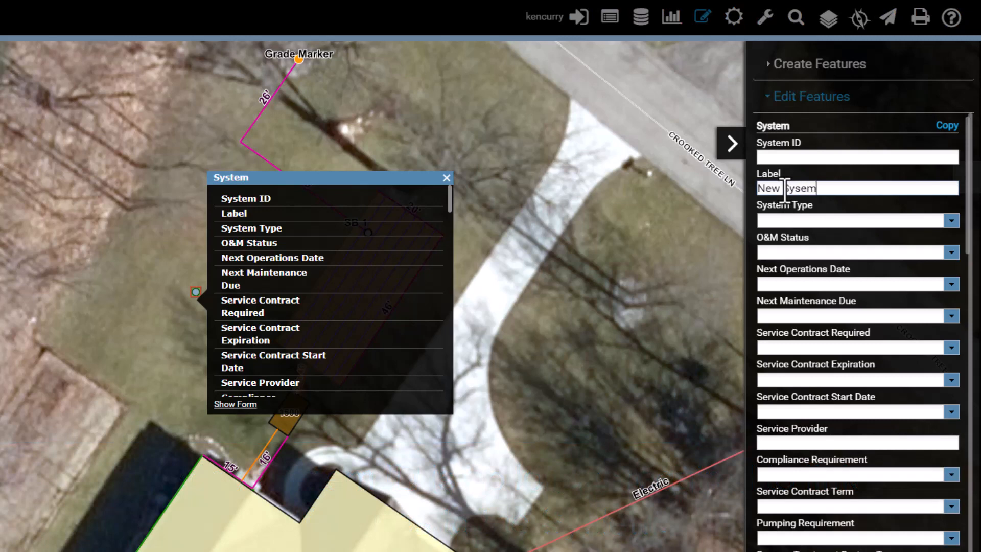
type(" System")
key("BackSpace")
key("BackSpace")
type("tem")
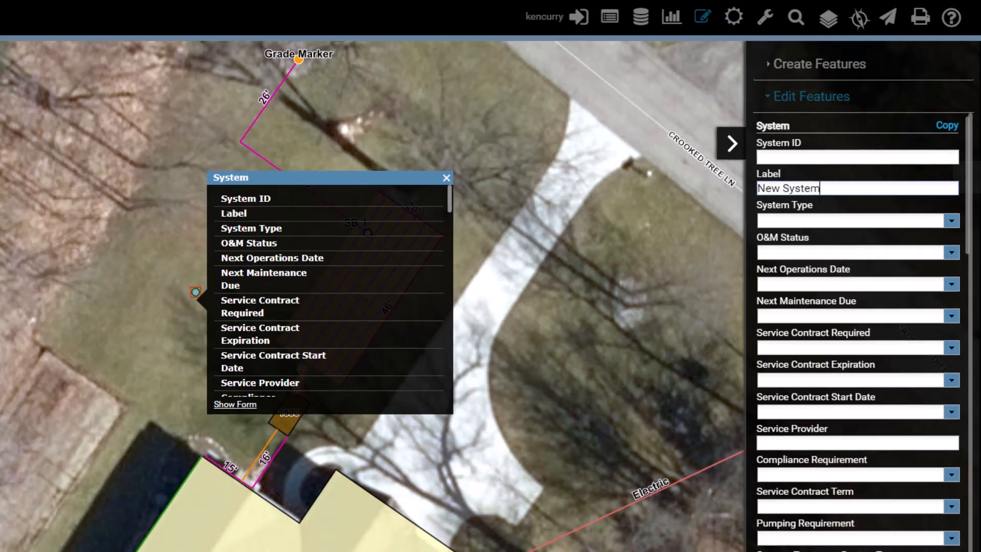
key("Return")
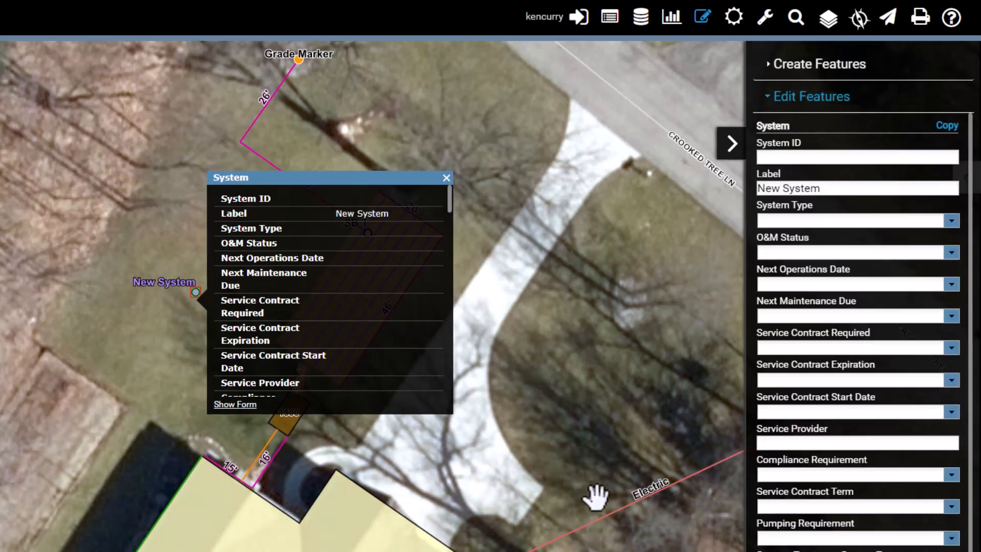
left_click(447, 178)
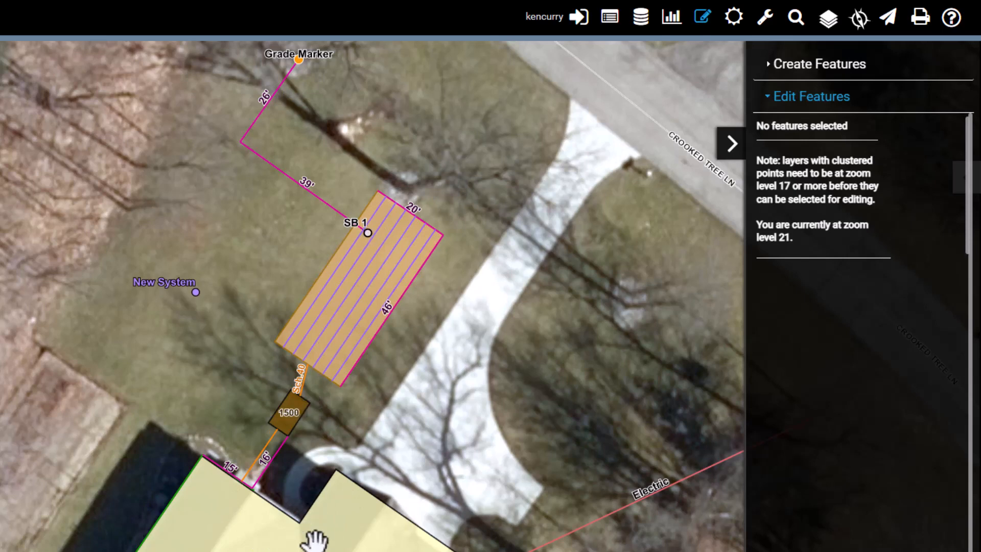
Check the System Information form of the New System point for linked features, and close the form and popup.
left_click(195, 296)
left_click(232, 403)
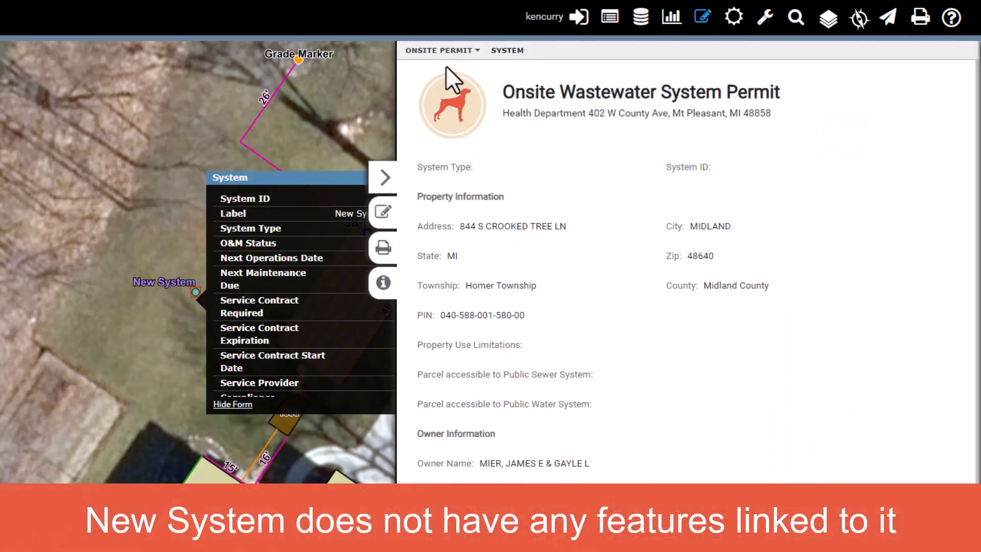
left_click(442, 51)
scroll(473, 214, "down", 2)
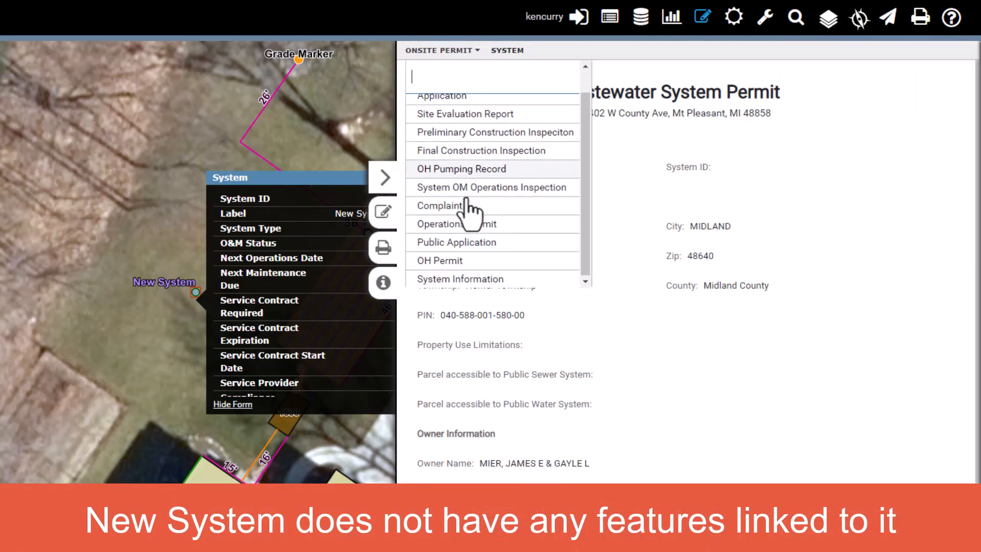
left_click(452, 279)
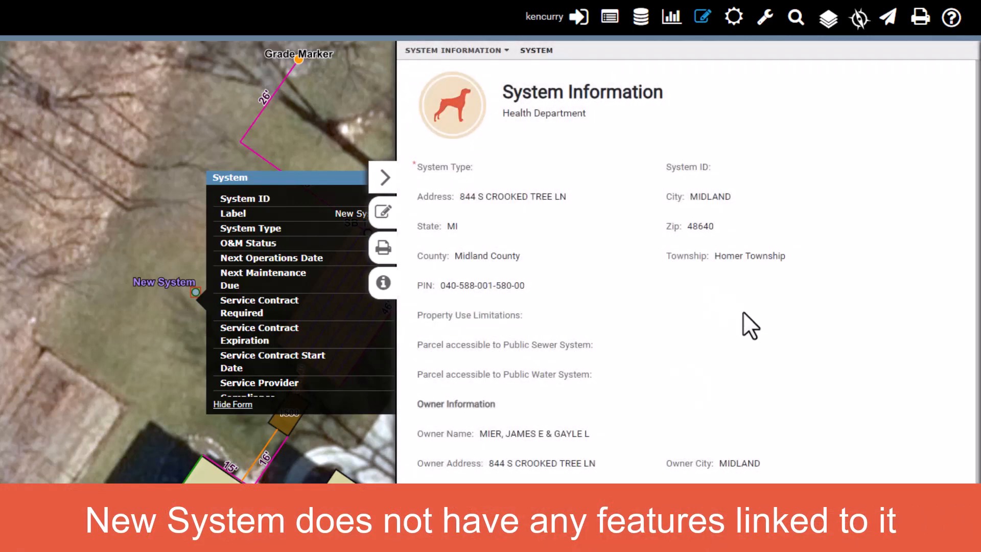
scroll(744, 317, "down", 2)
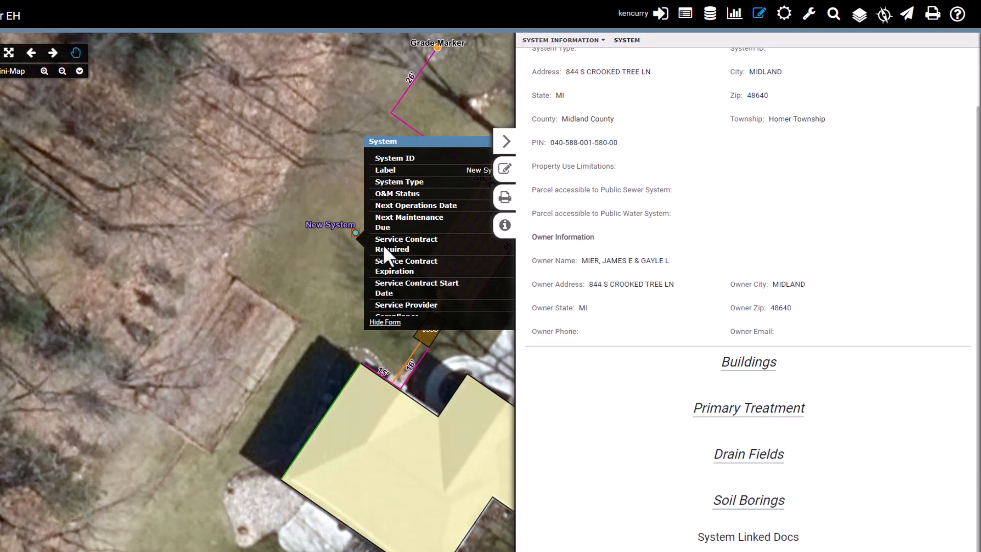
left_click(506, 142)
left_click(555, 143)
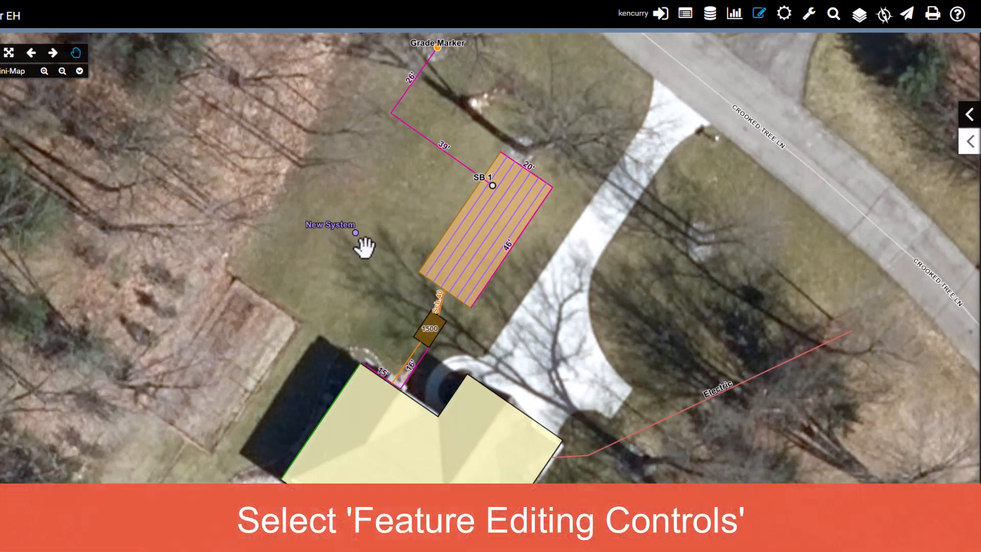
Start linking multiple features to a system and box-select the New System point with the surrounding soil boring, septic tank, drain field and building.
left_click(757, 19)
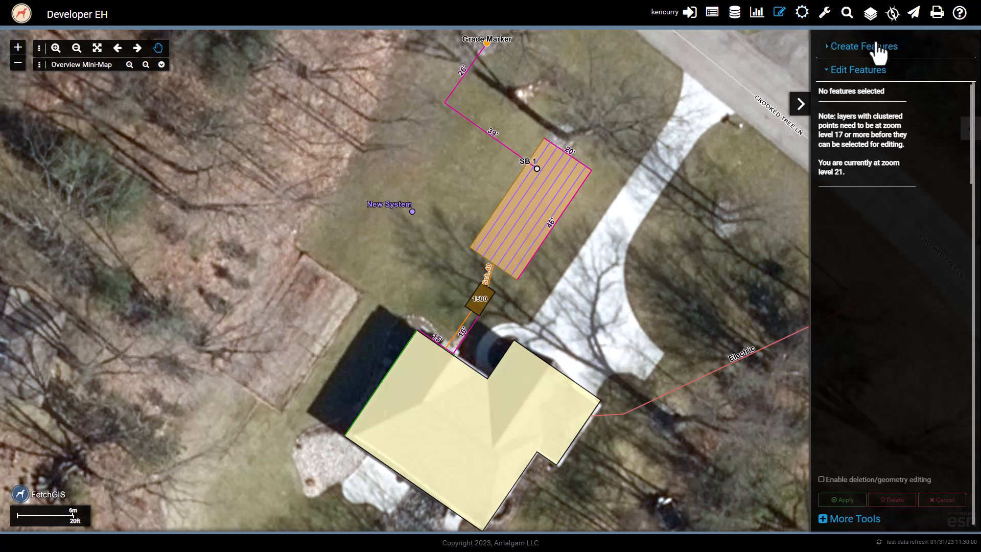
left_click(851, 50)
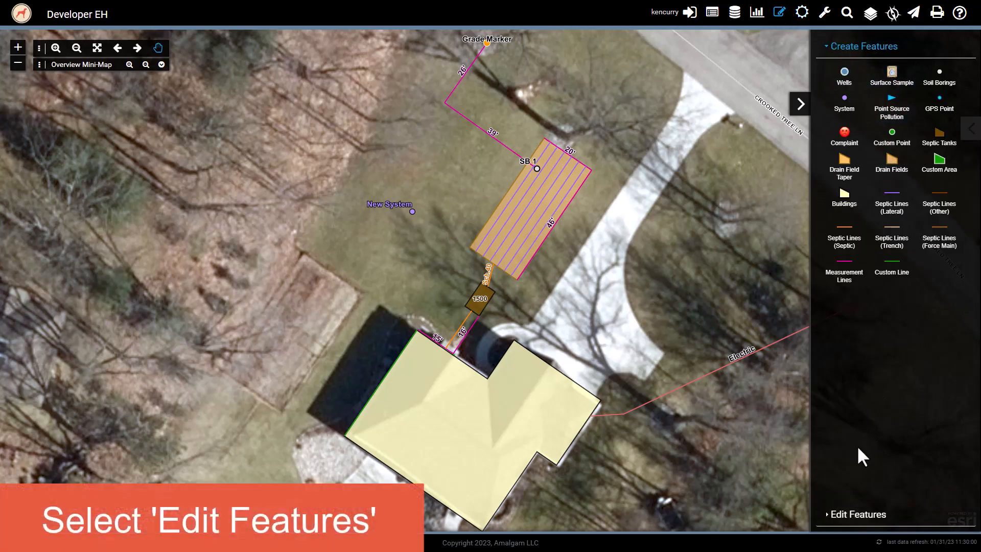
left_click(851, 514)
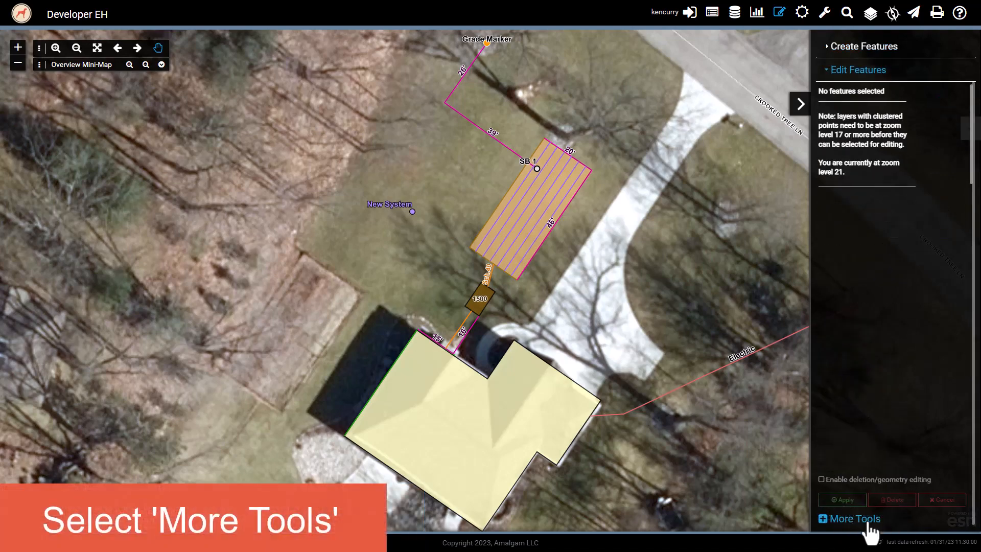
left_click(851, 519)
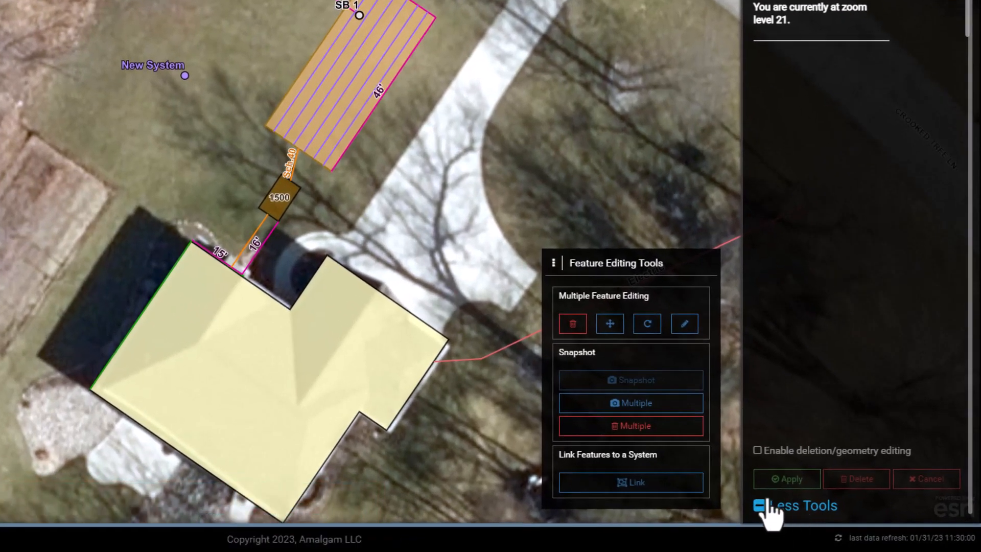
left_click(644, 485)
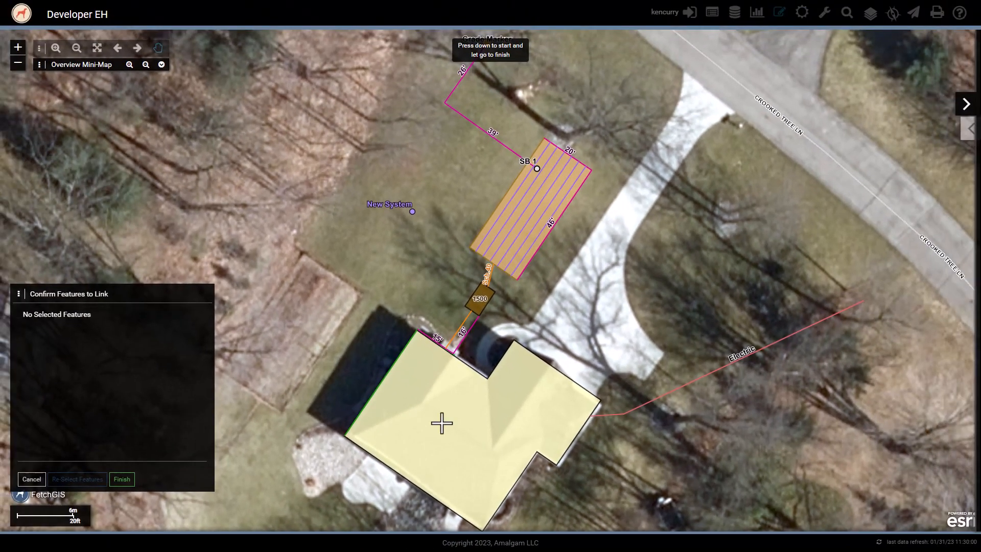
left_click_drag(20, 294, 76, 162)
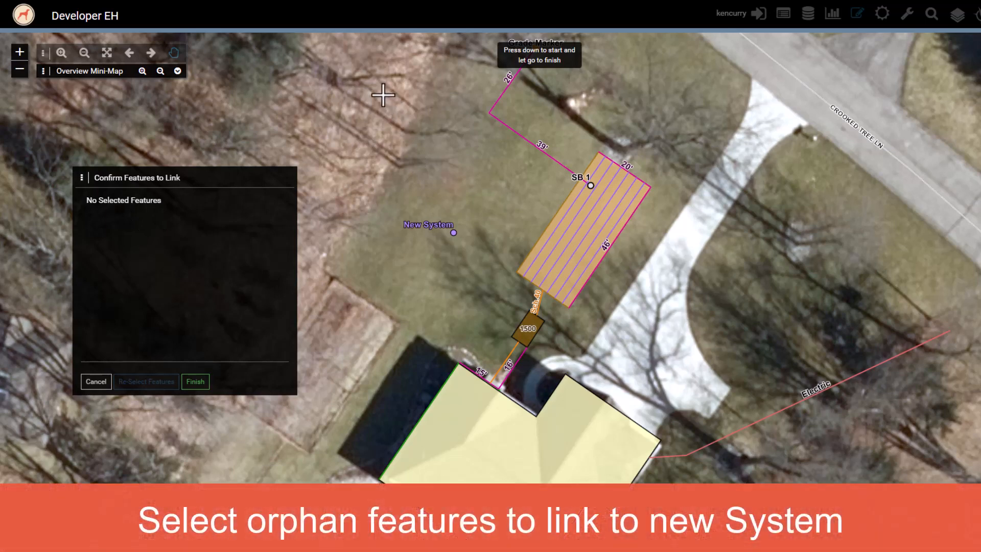
left_click_drag(323, 99, 803, 551)
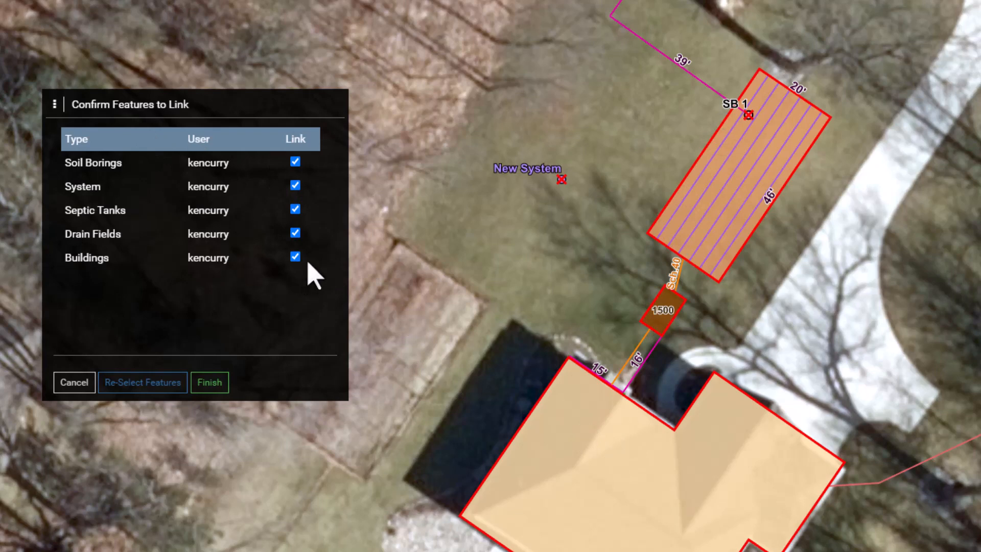
Include the soil boring in the features to link, and finish and confirm linking them to the system.
left_click(296, 162)
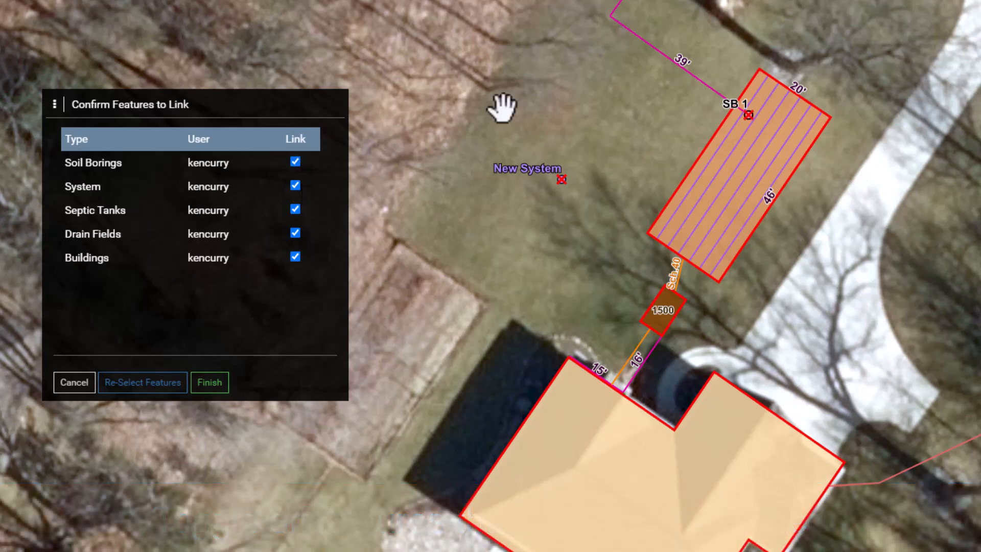
left_click(210, 382)
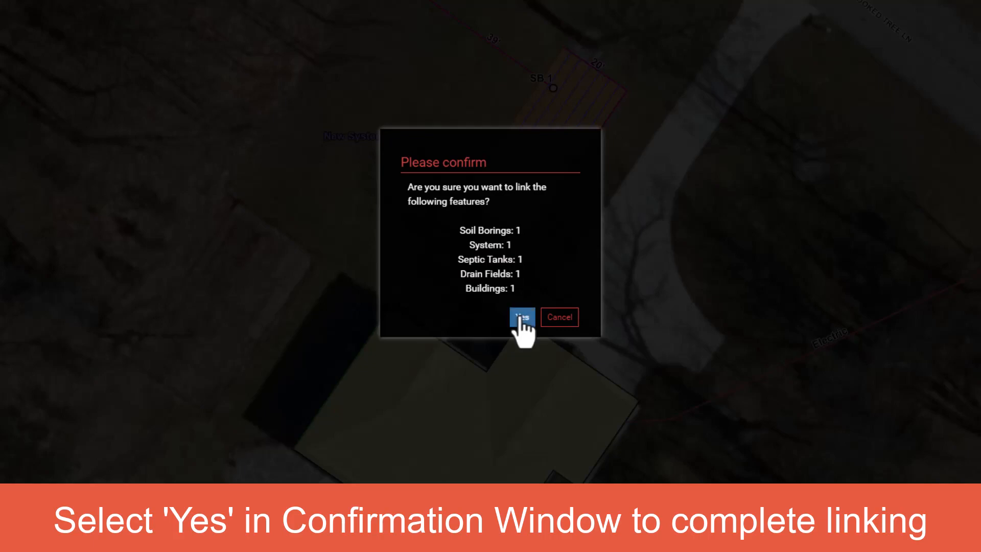
left_click(521, 318)
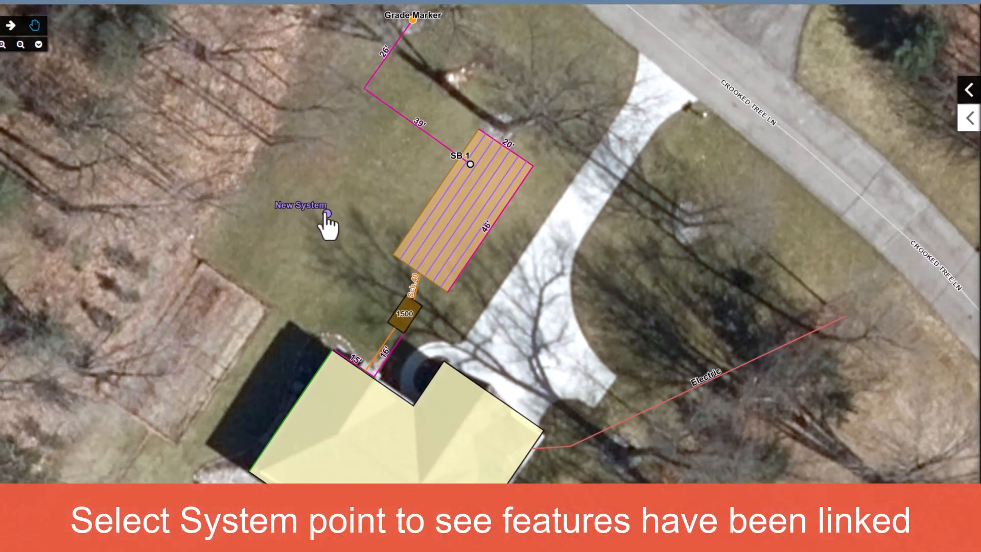
Open the System Information form of the New System point and examine its linked feature sections.
left_click(327, 214)
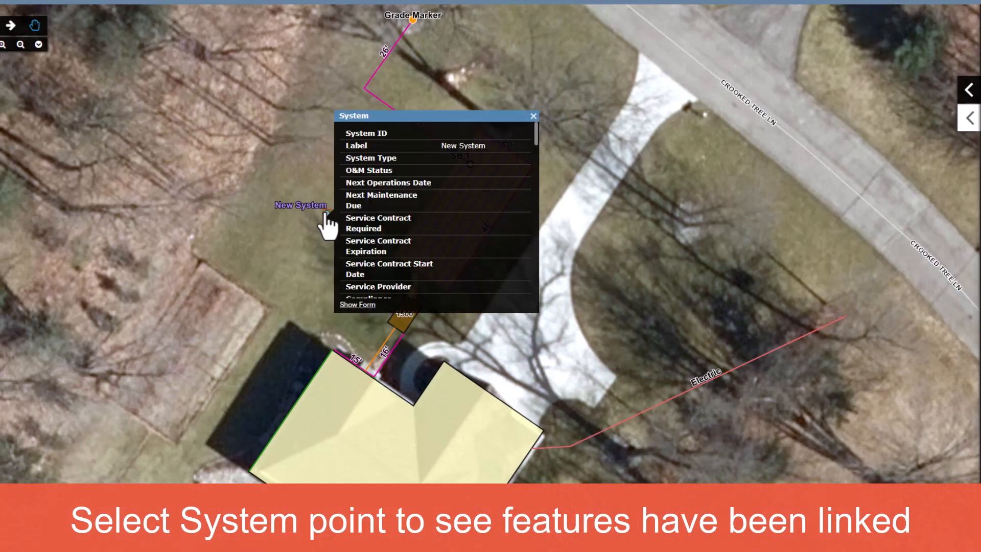
left_click(348, 307)
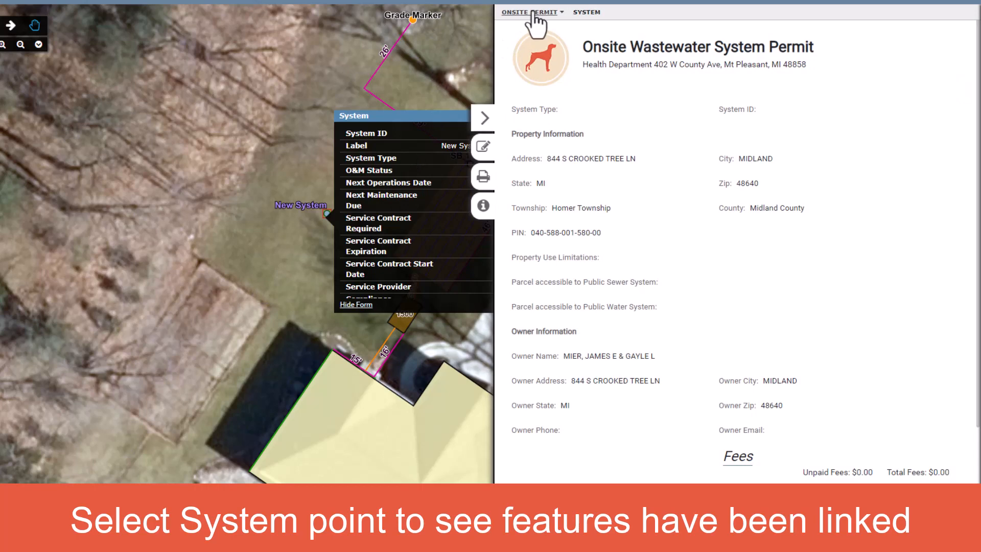
left_click(532, 13)
scroll(569, 153, "down", 1)
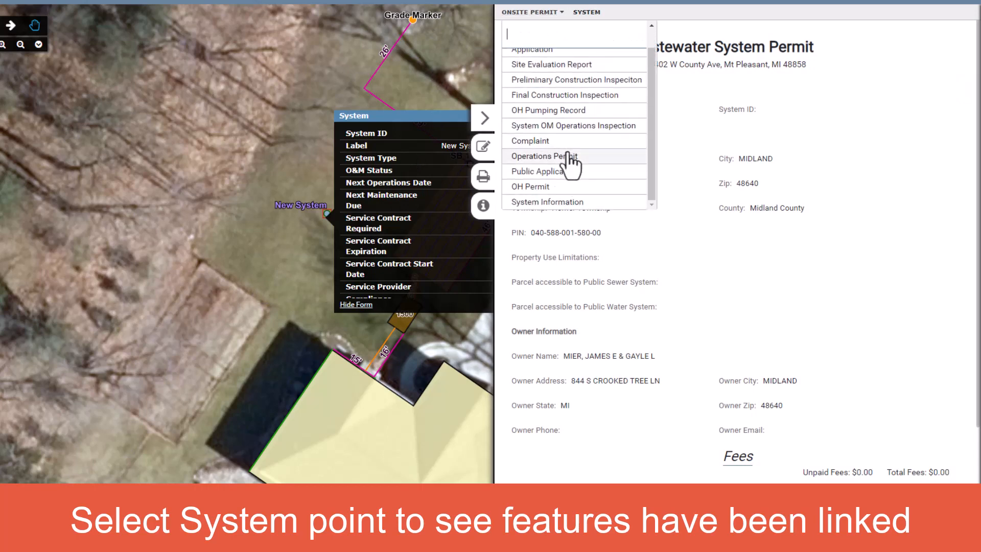
left_click(565, 202)
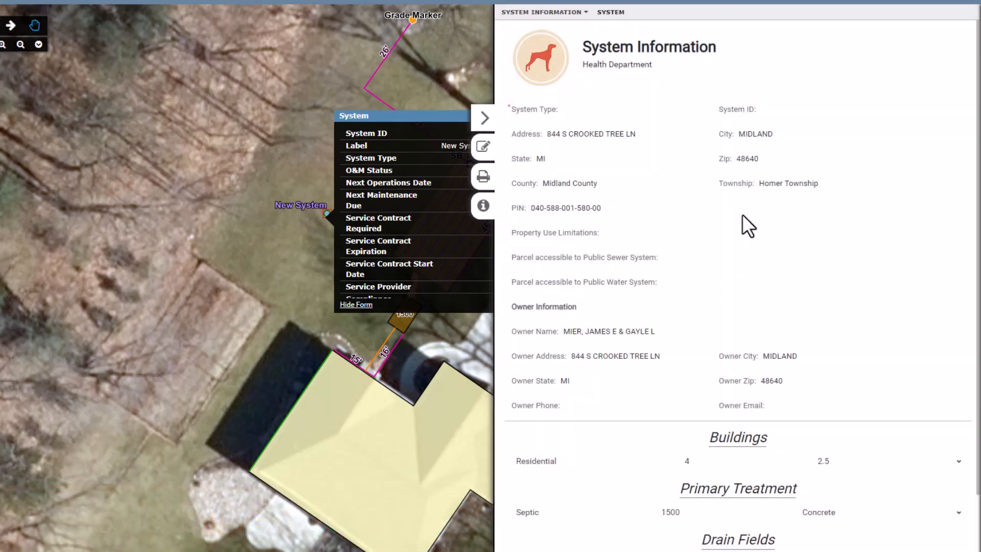
scroll(770, 229, "down", 2)
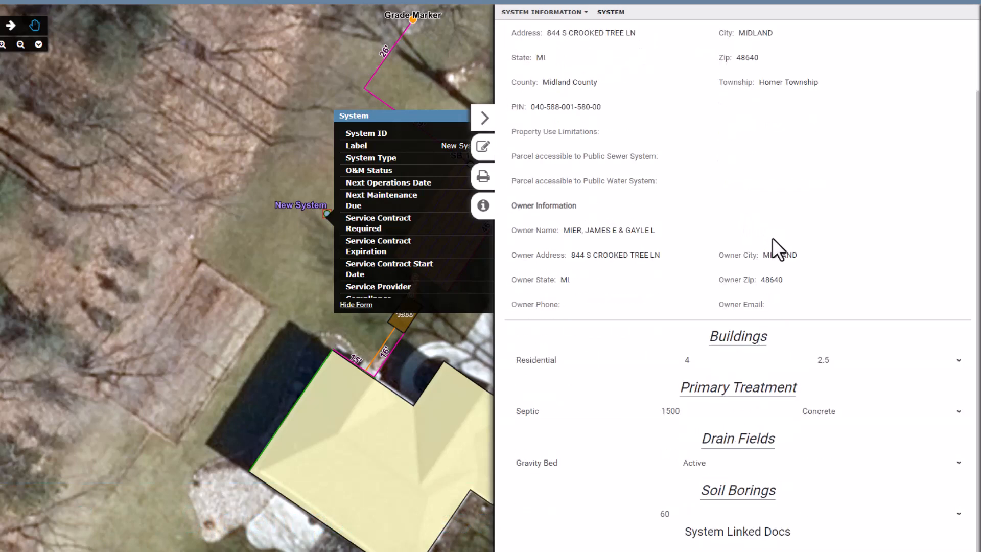
Expand the linked residential building and septic tank records to review their details, collapsing each one.
left_click(726, 359)
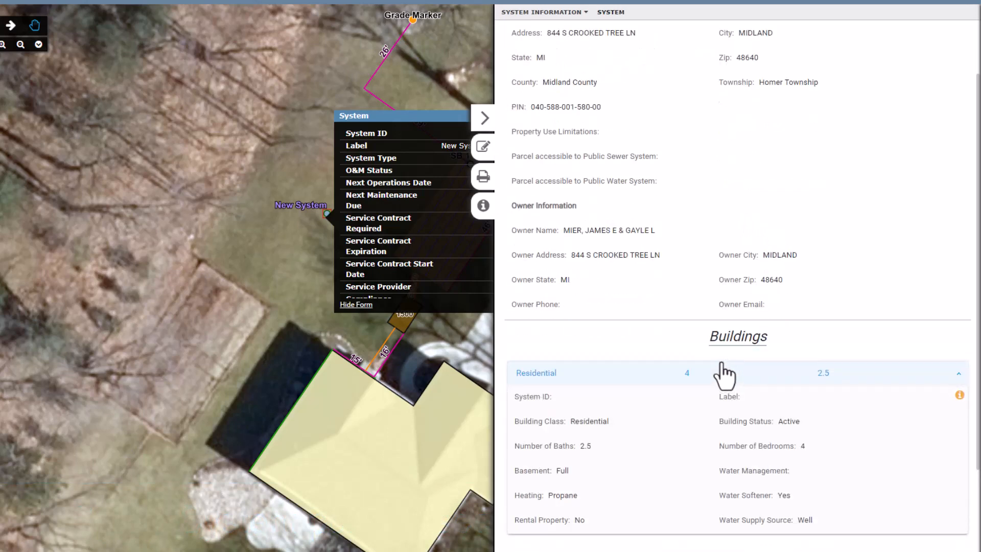
left_click(725, 364)
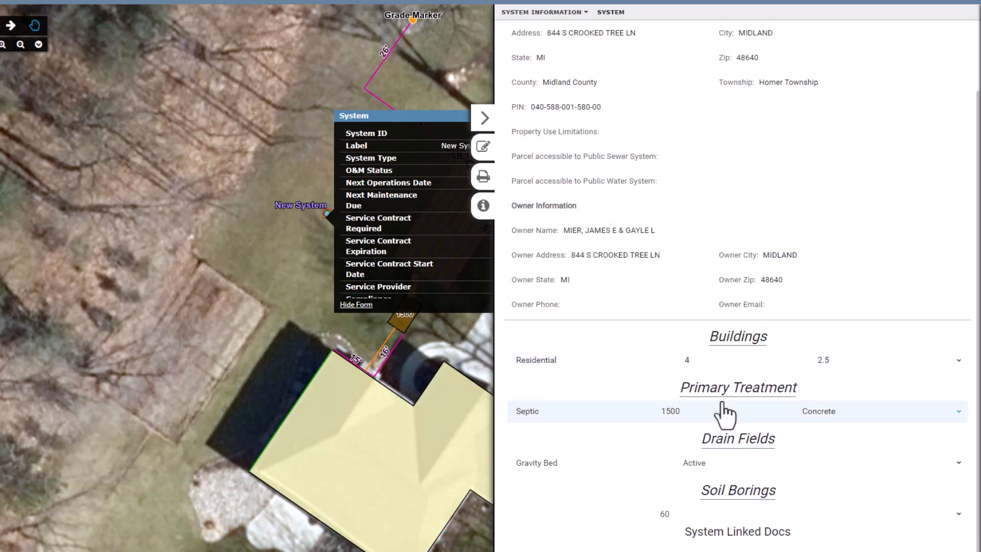
left_click(725, 410)
scroll(732, 338, "down", 2)
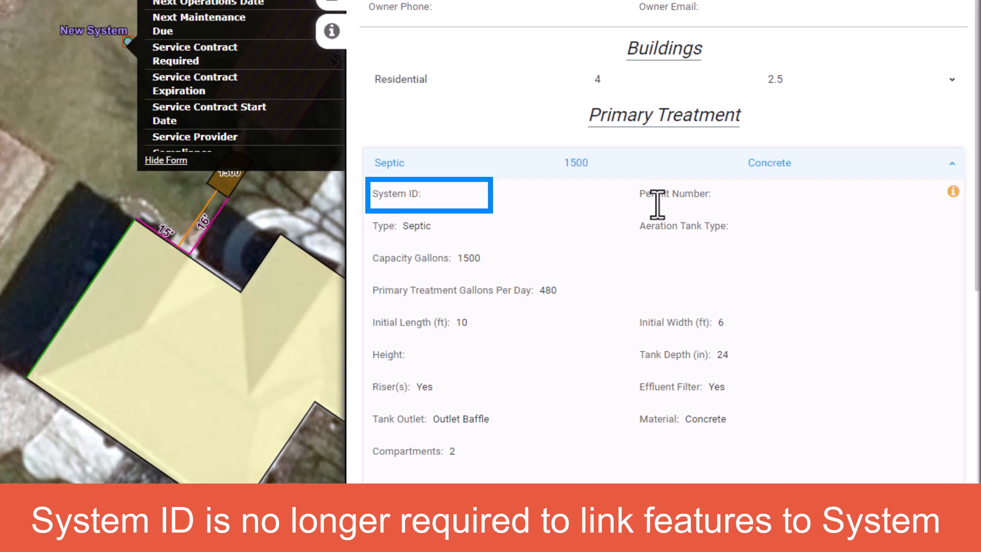
left_click(648, 166)
scroll(624, 302, "up", 3)
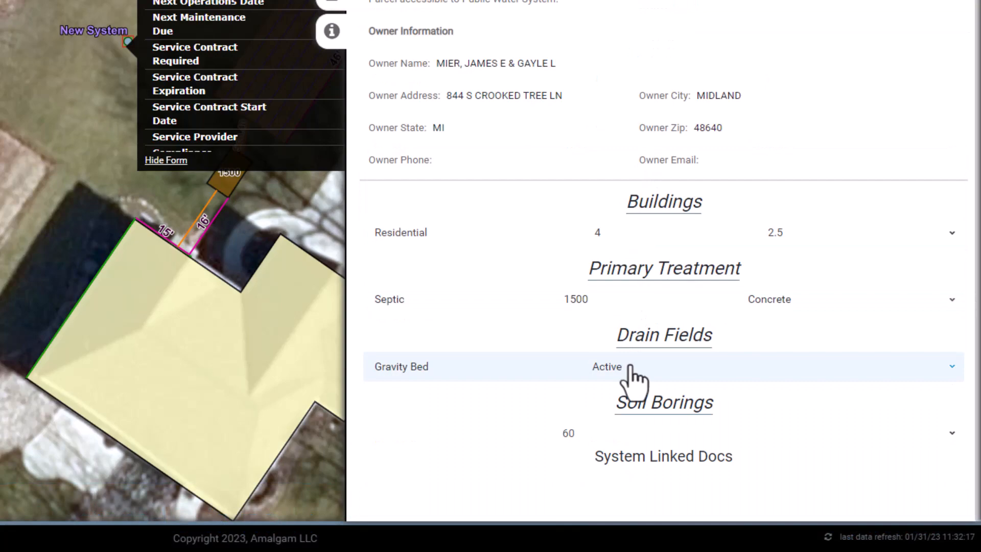
Review the linked soil boring's details, and close the form and popup to return to the full map.
left_click(619, 430)
scroll(634, 318, "down", 5)
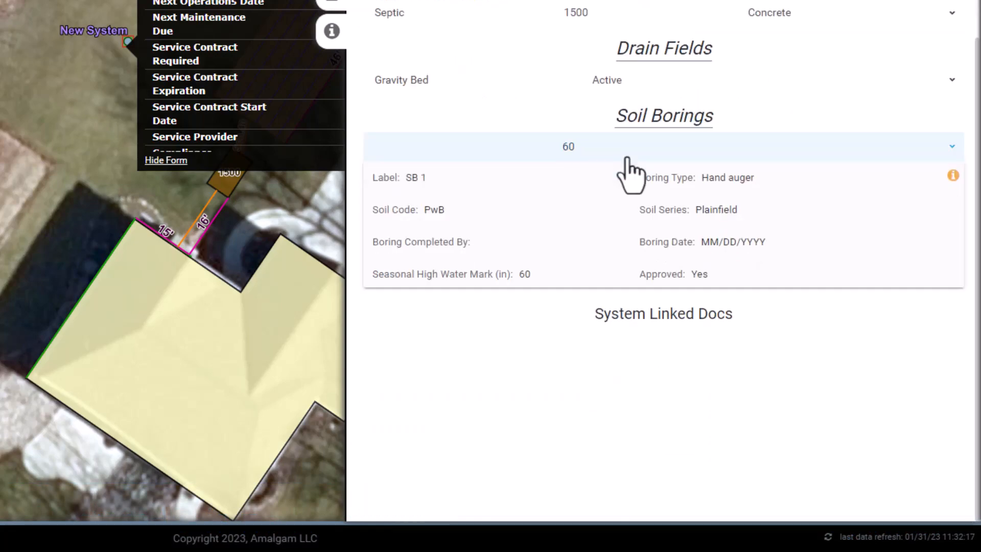
left_click(627, 154)
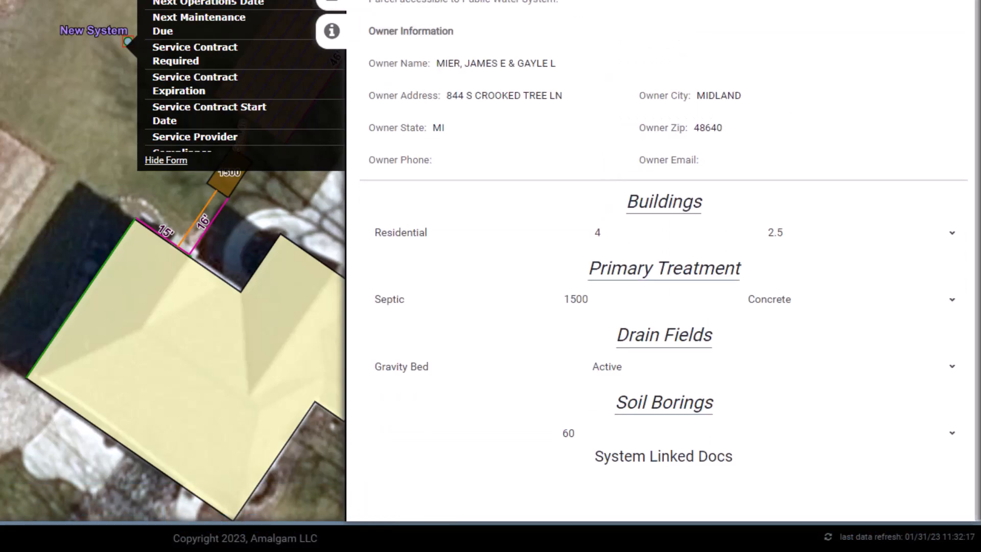
left_click(547, 127)
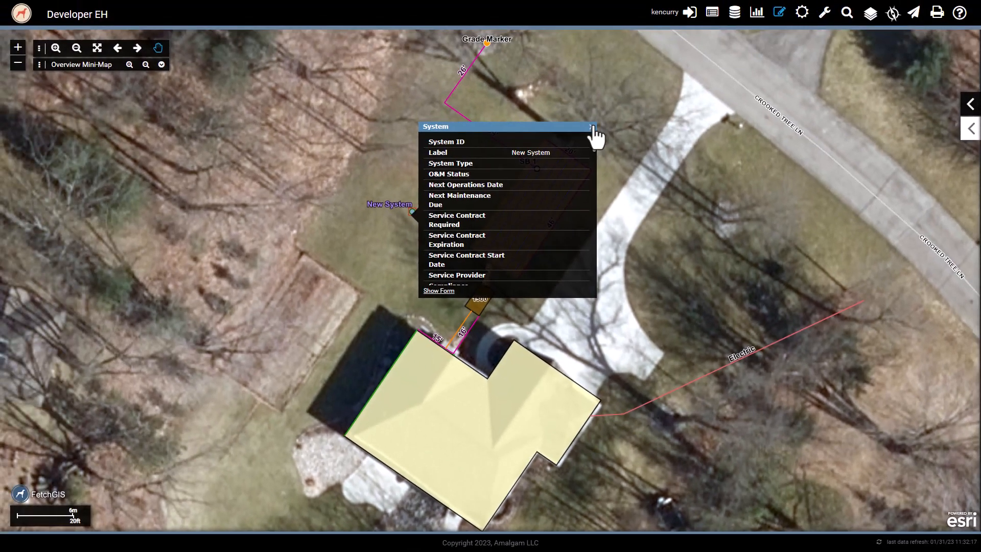
left_click(591, 127)
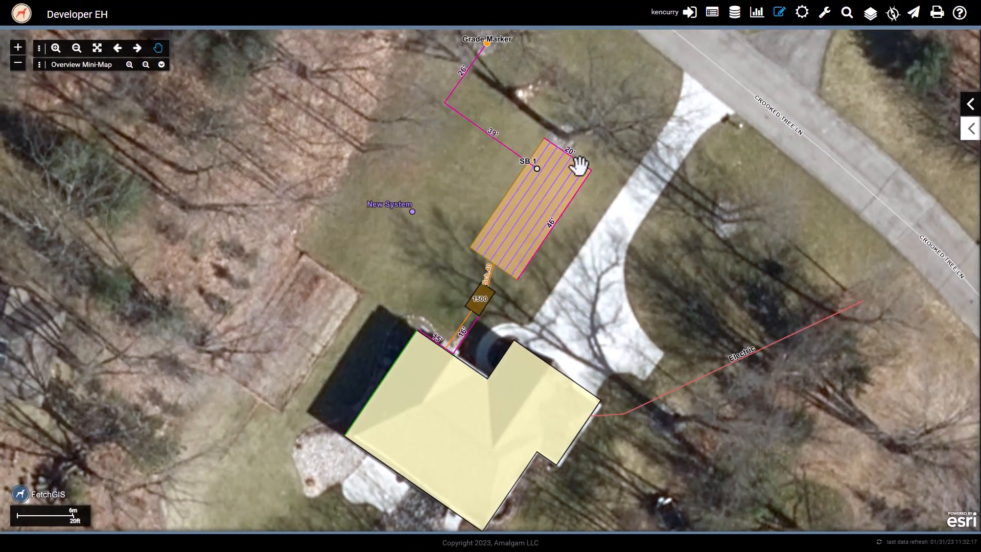
scroll(580, 169, "down", 1)
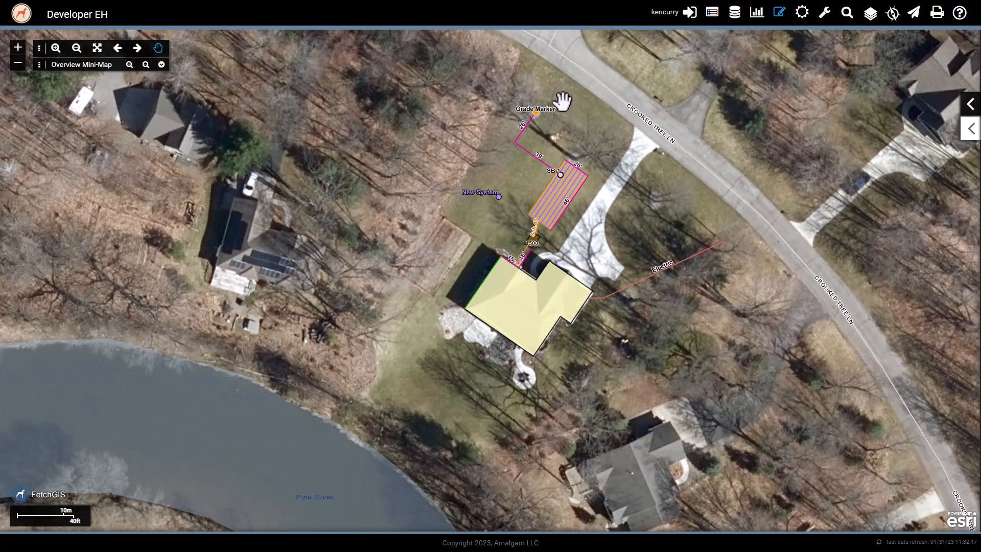